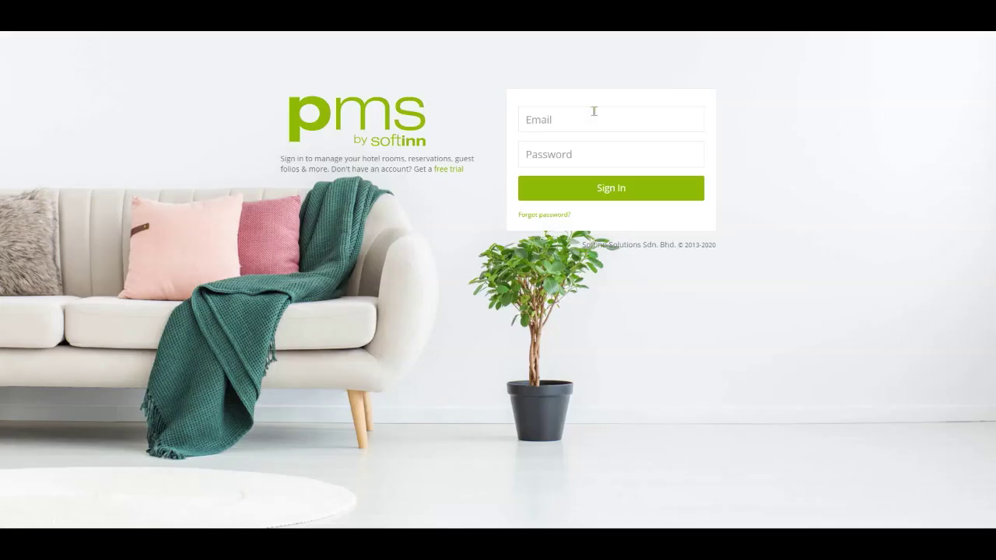
Sign in to the hotel account with the account e-mail and password
click(593, 111)
key(Tab)
text(•••••••••)
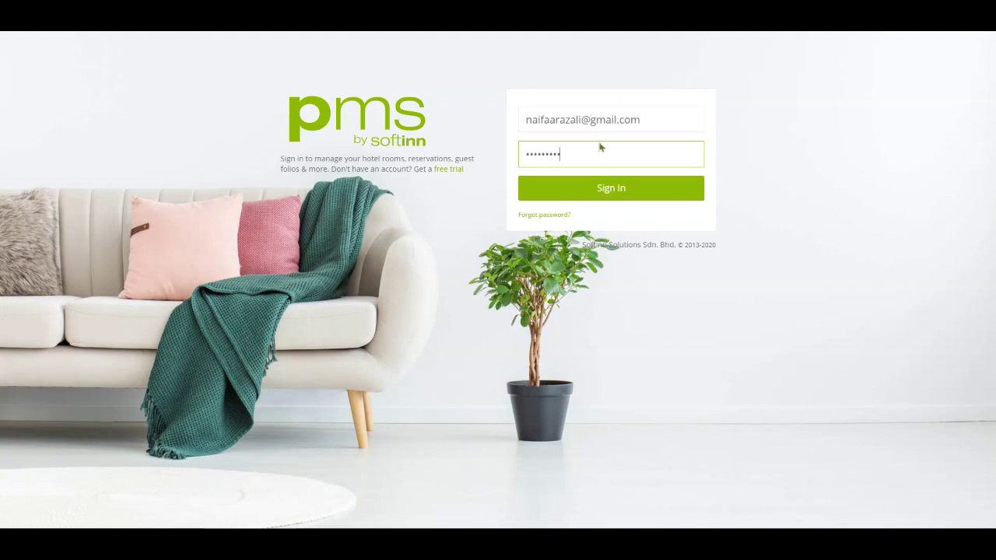
click(635, 188)
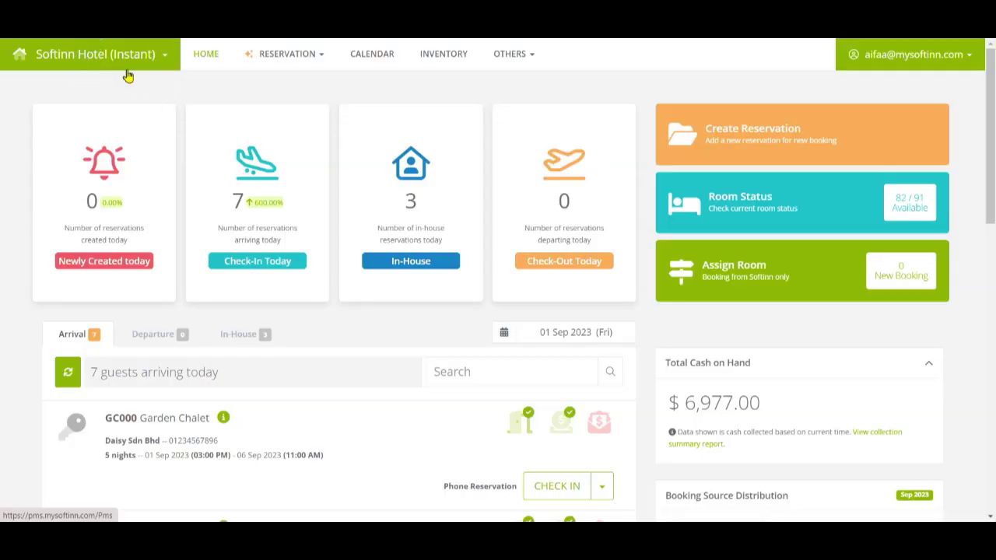
Open All Setup and bring up the Room Type & No. list
click(129, 76)
mouse_move(527, 72)
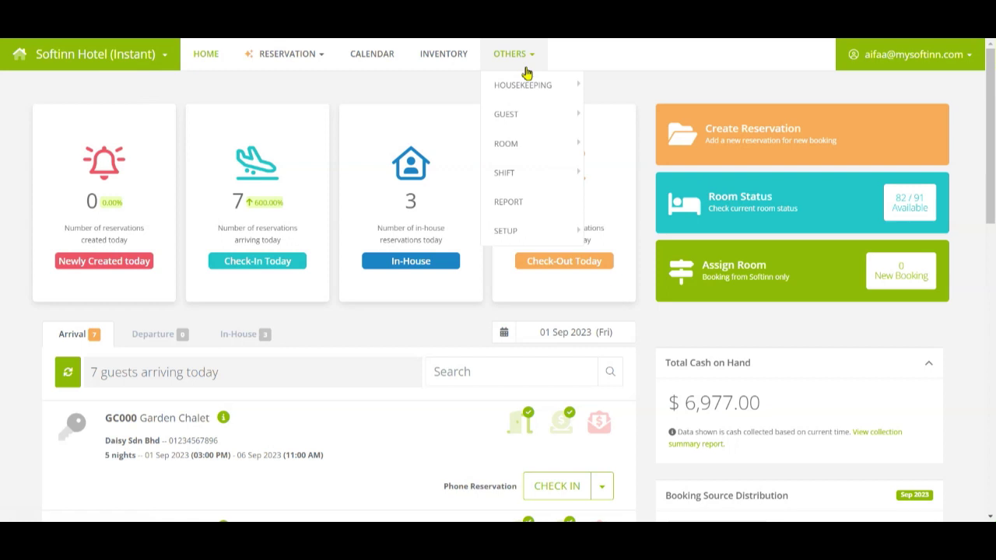
mouse_move(517, 231)
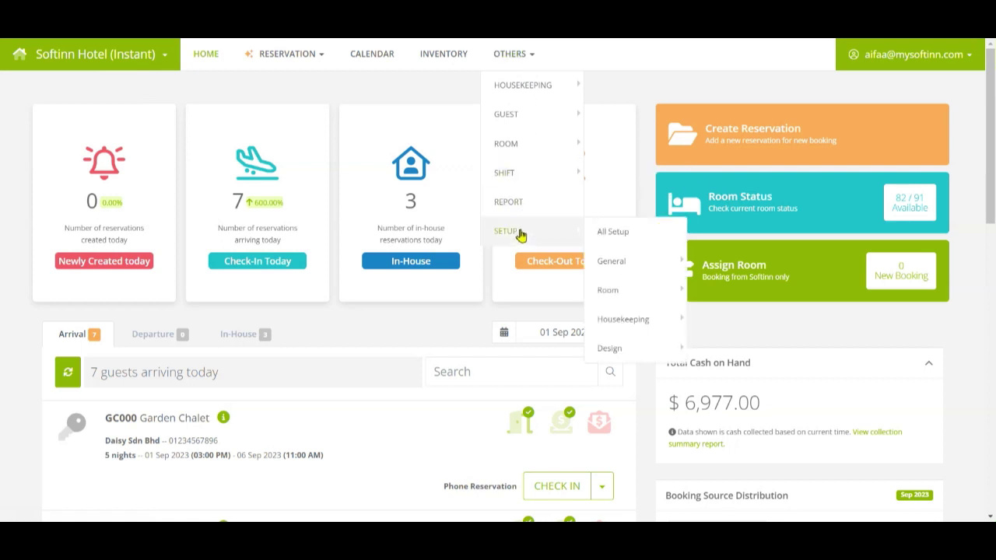
click(651, 235)
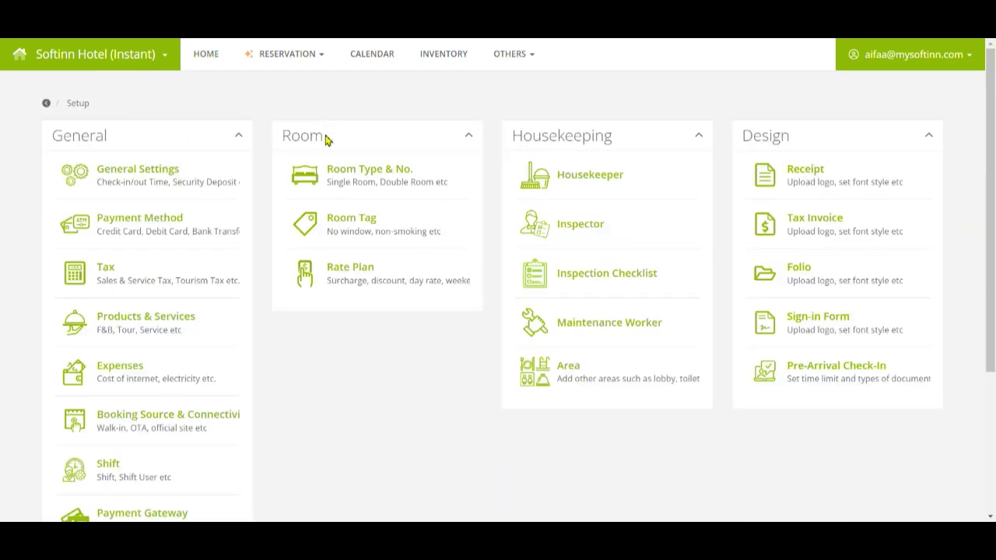
click(325, 135)
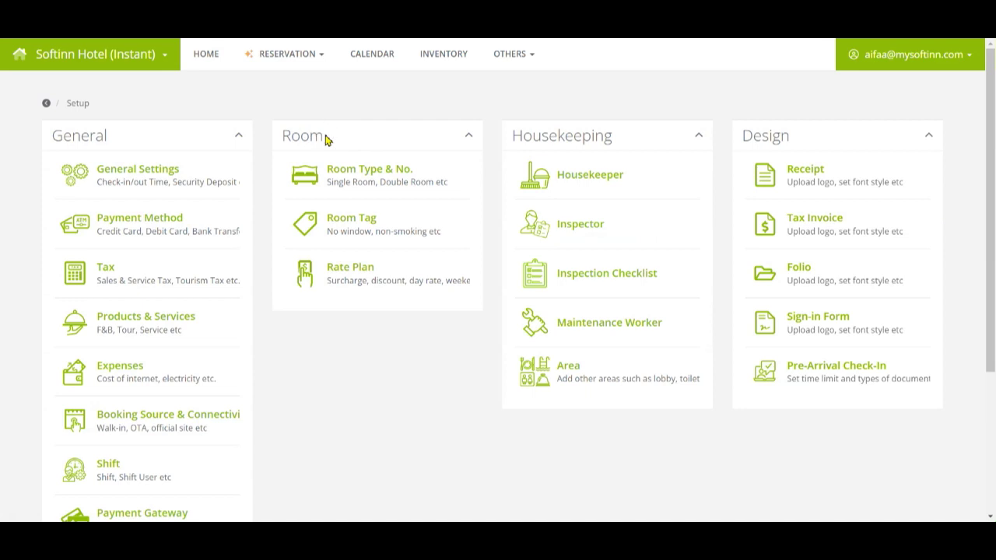
click(366, 185)
click(365, 185)
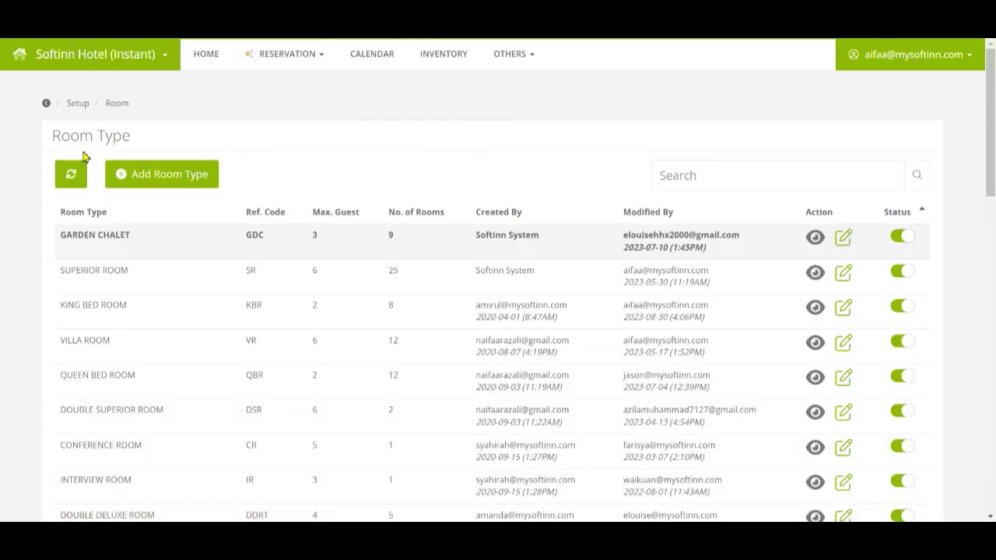
click(84, 156)
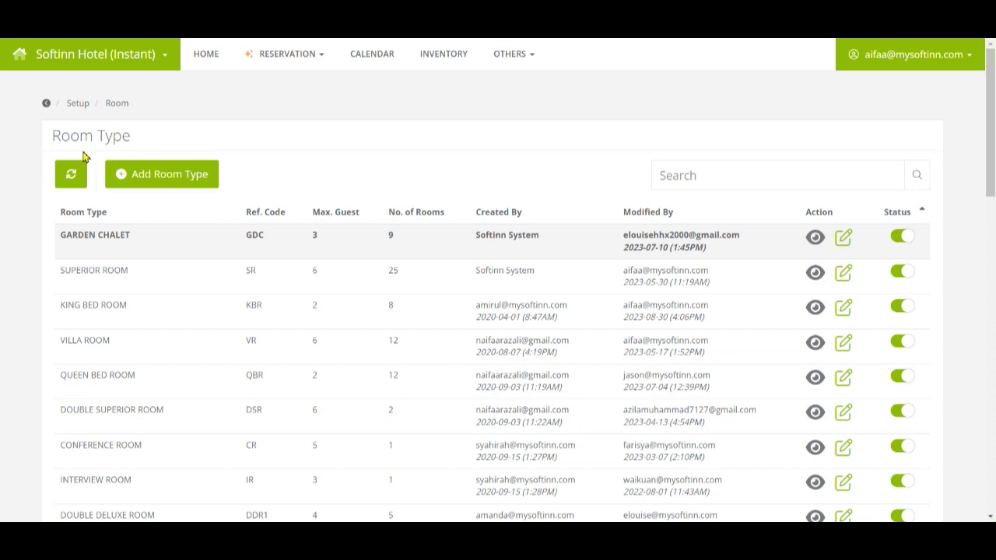
click(84, 154)
click(82, 152)
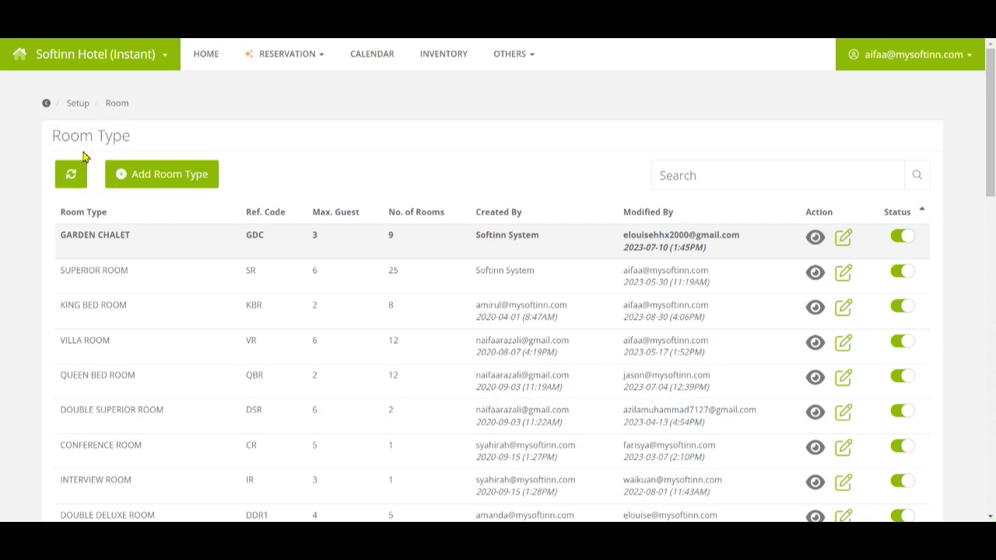
Start a new room type named 'Sunset Villa Room', code SV, 4 guests, 2 rooms
click(130, 178)
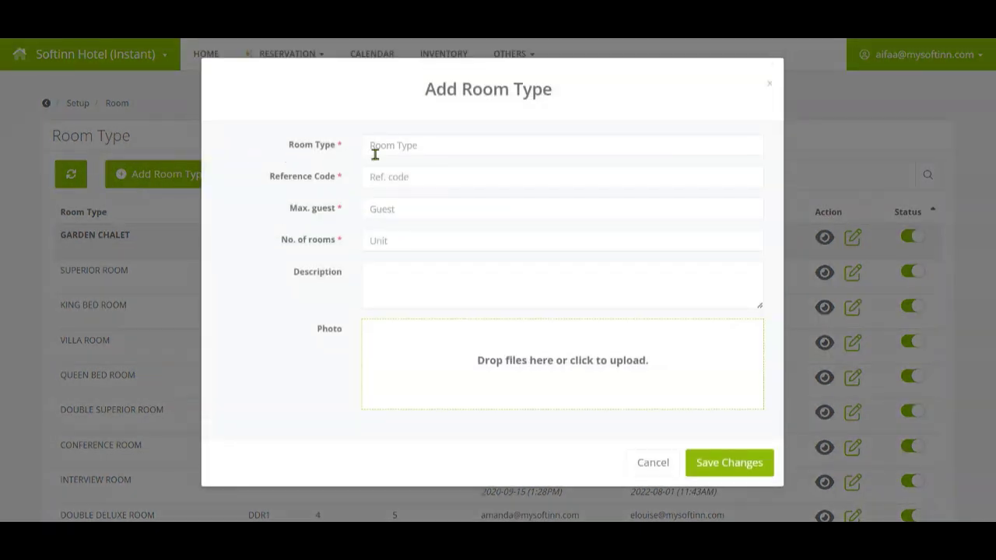
click(373, 149)
text(Sunset Villa Room)
click(377, 177)
text(SV)
key(Tab)
text(4)
key(Tab)
text(2)
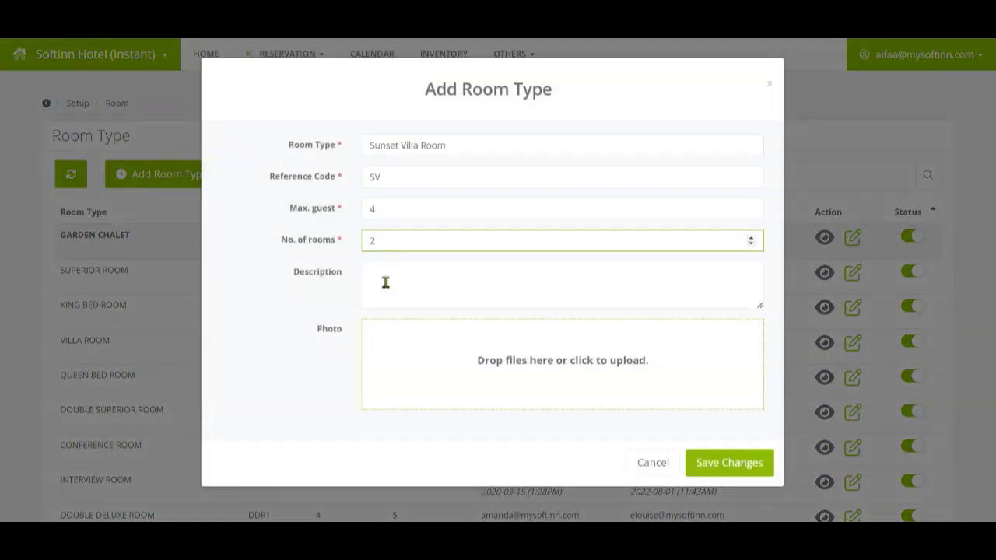
Add the '2 king bed room, bathroom attached & facing beach' description and save the room type
click(384, 282)
text(2 king bed room, bathroom attached & facing beach to view the sunset)
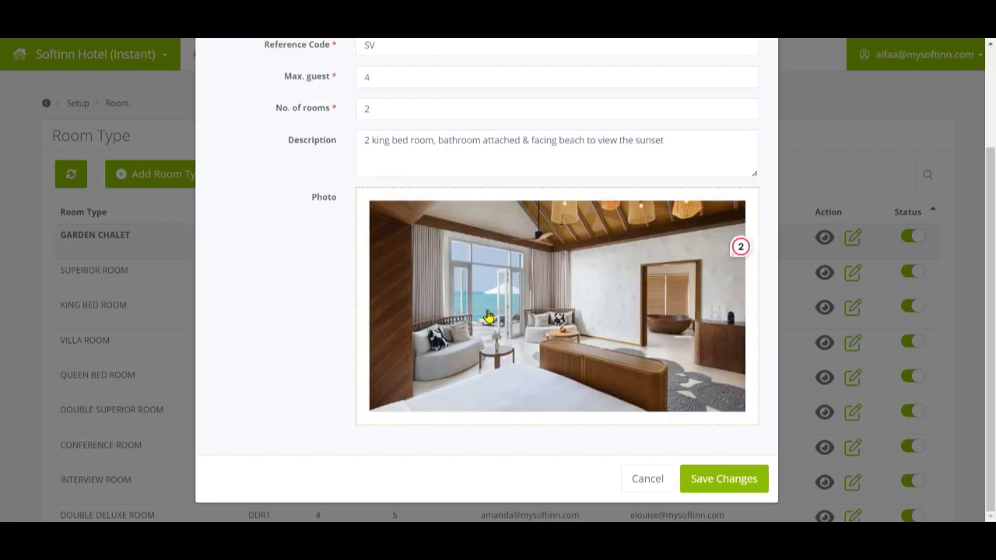
click(734, 487)
click(728, 487)
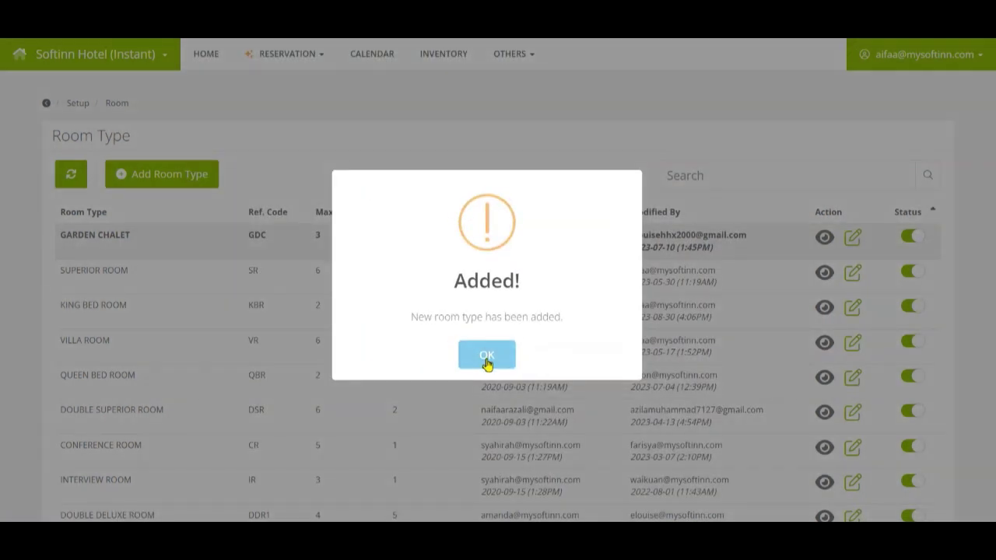
click(485, 357)
scroll(487, 355, down, 6)
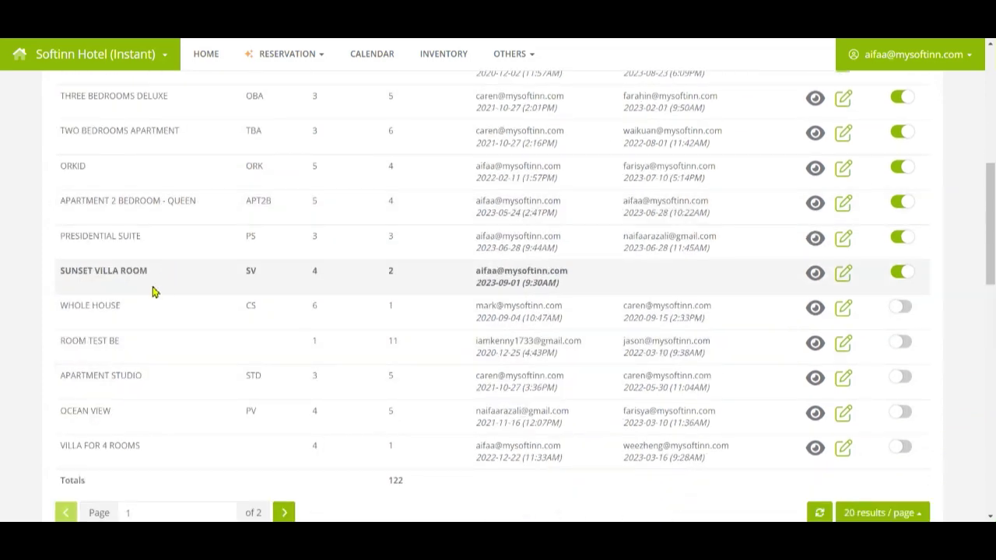
Add room 2202 to the Sunset Villa Room type and acknowledge the confirmation
click(153, 289)
click(154, 290)
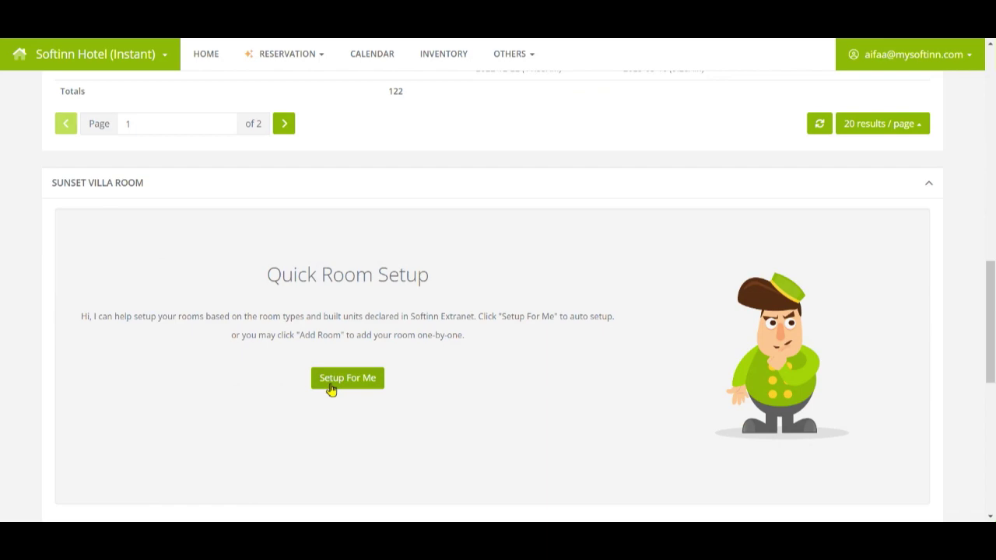
scroll(319, 392, down, 2)
click(166, 412)
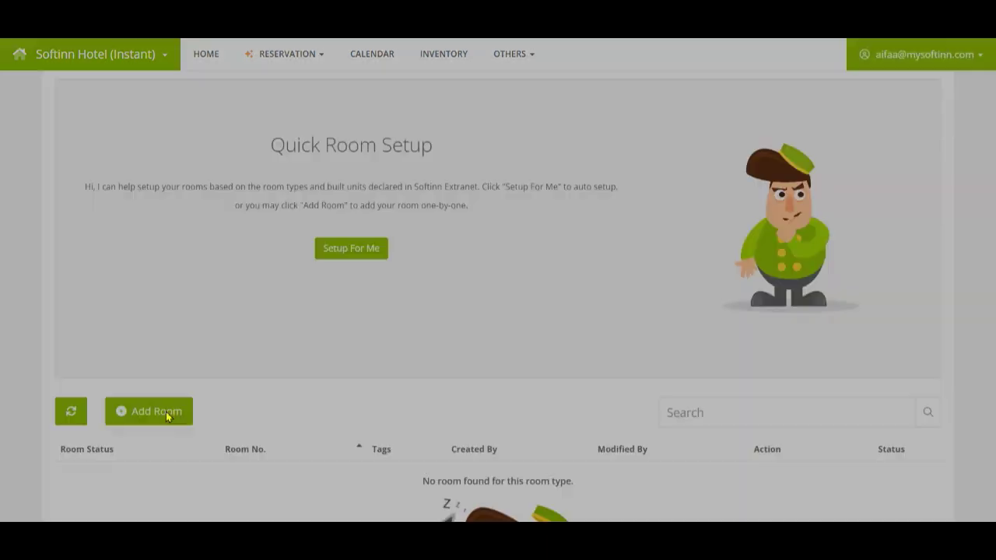
text(220)
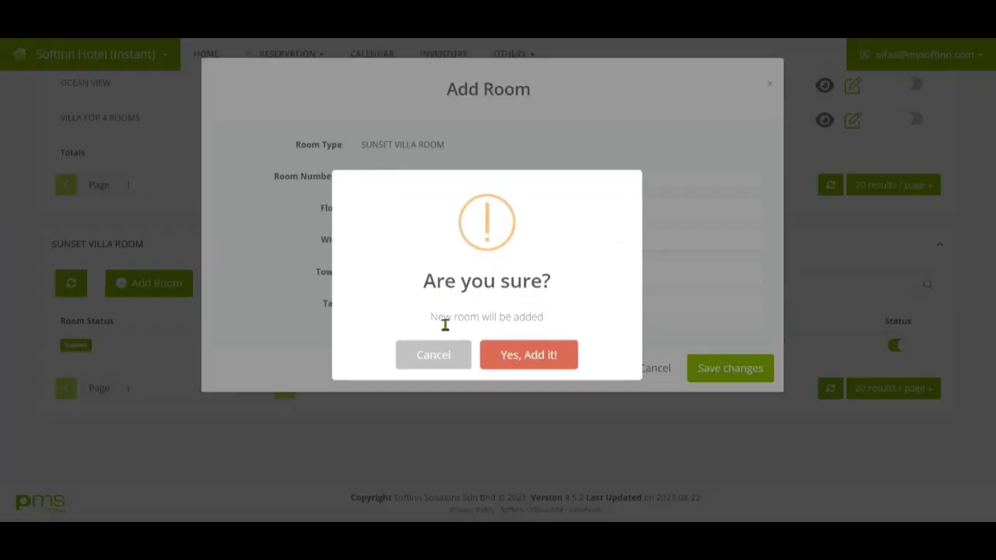
click(529, 355)
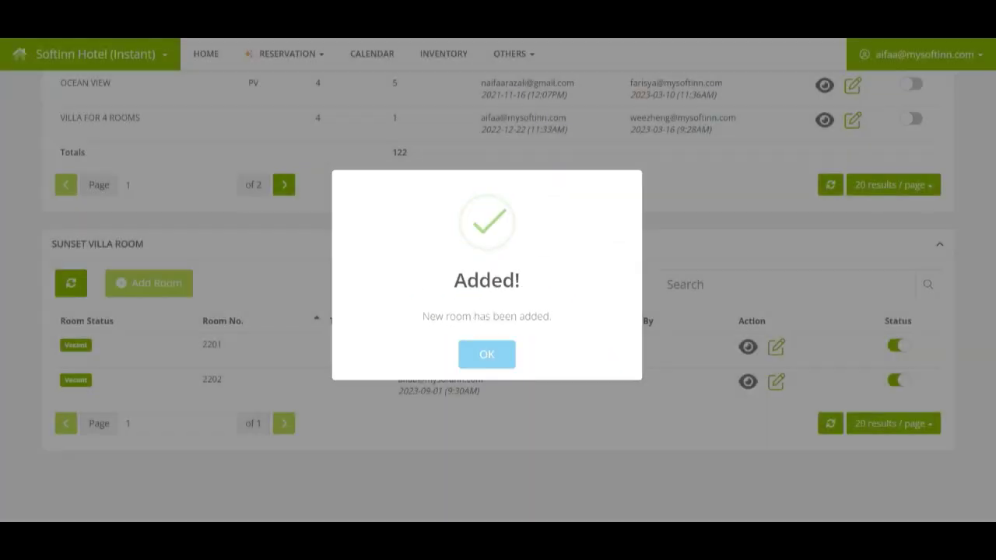
click(518, 355)
click(229, 393)
scroll(324, 377, down, 1)
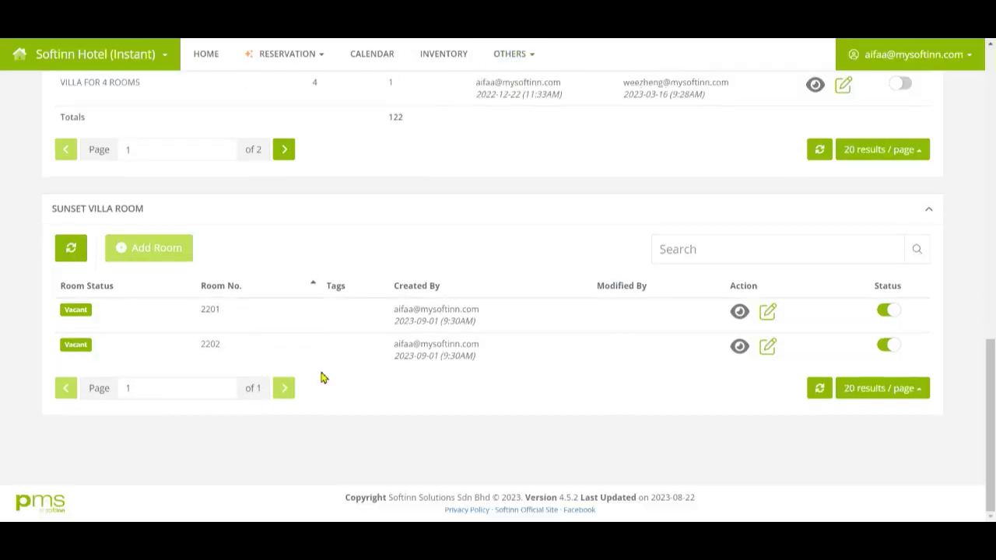
Go to the Rate Plan setup page under Others > Setup
click(532, 62)
mouse_move(515, 229)
mouse_move(622, 290)
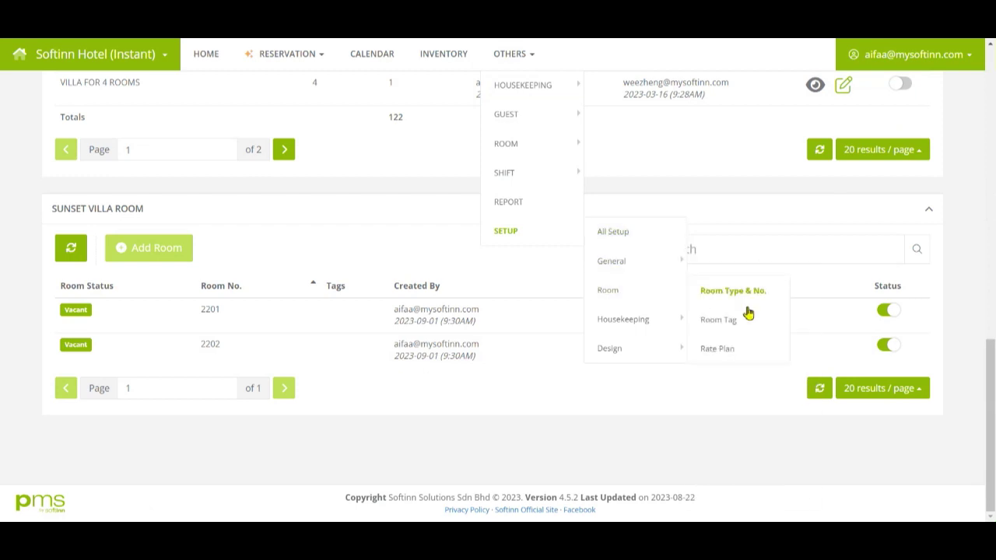
click(739, 355)
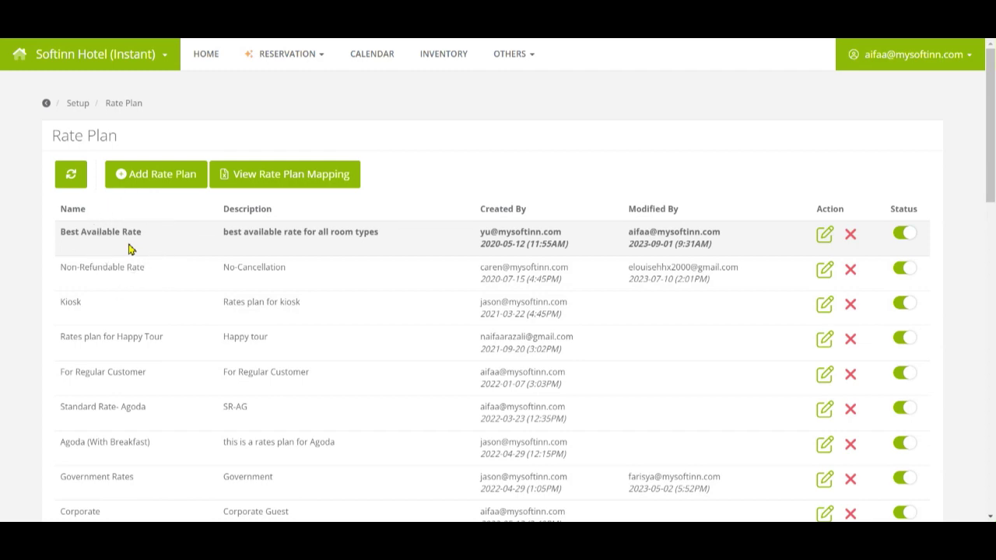
scroll(129, 249, down, 6)
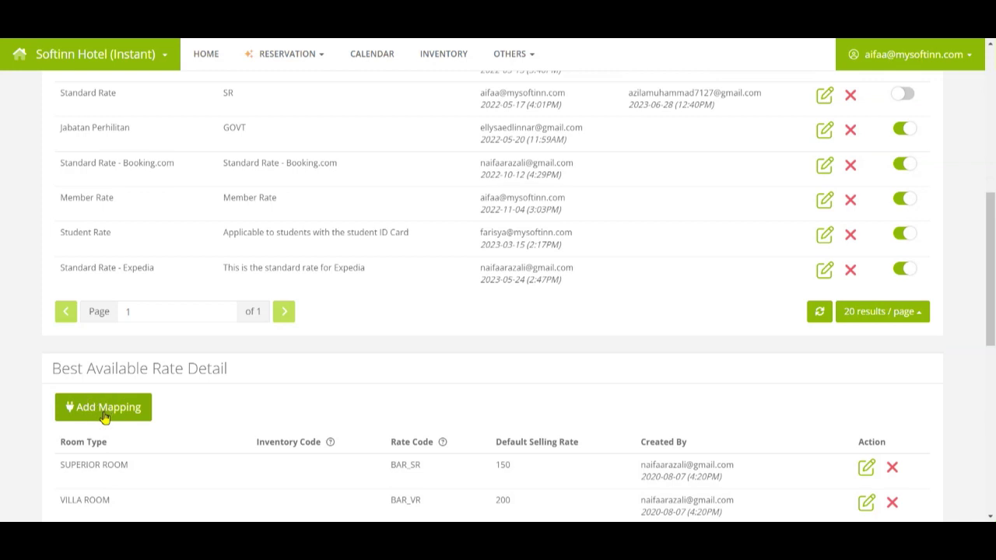
Start a Best Available Rate mapping connected to SUNSET VILLA ROOM
click(105, 412)
click(386, 148)
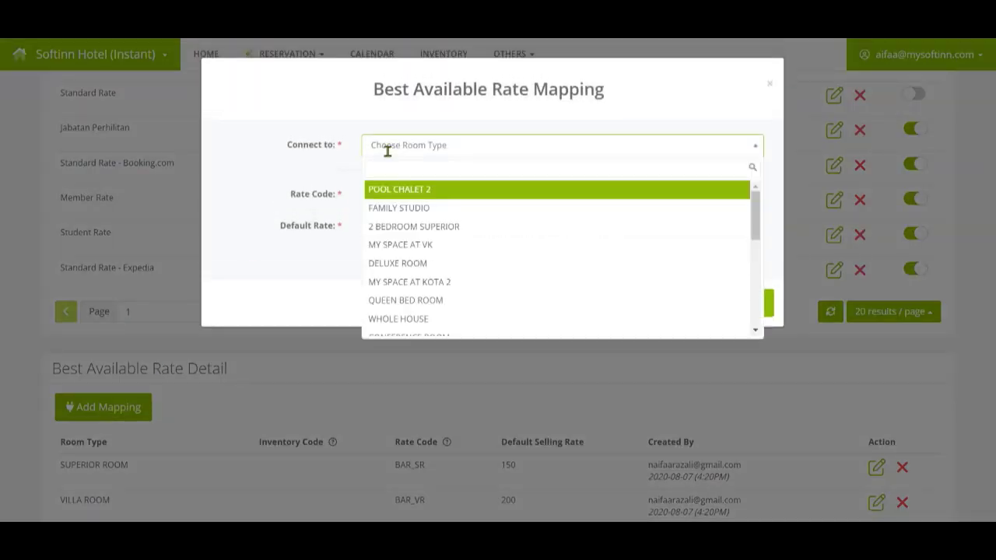
scroll(412, 295, down, 5)
click(415, 327)
Give the mapping rate code BAR and default rate 500, and confirm the connection
click(387, 232)
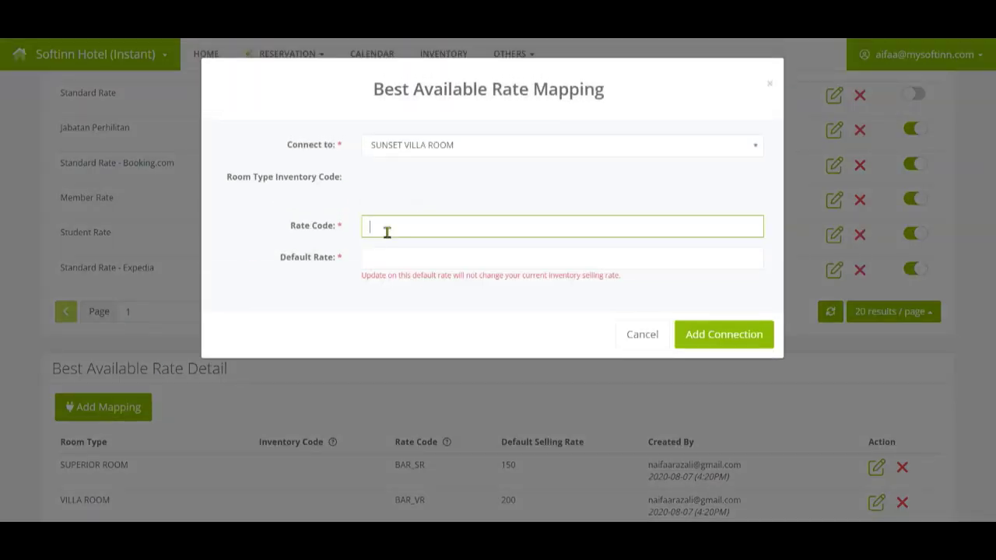
text(BAR)
click(400, 261)
text(500)
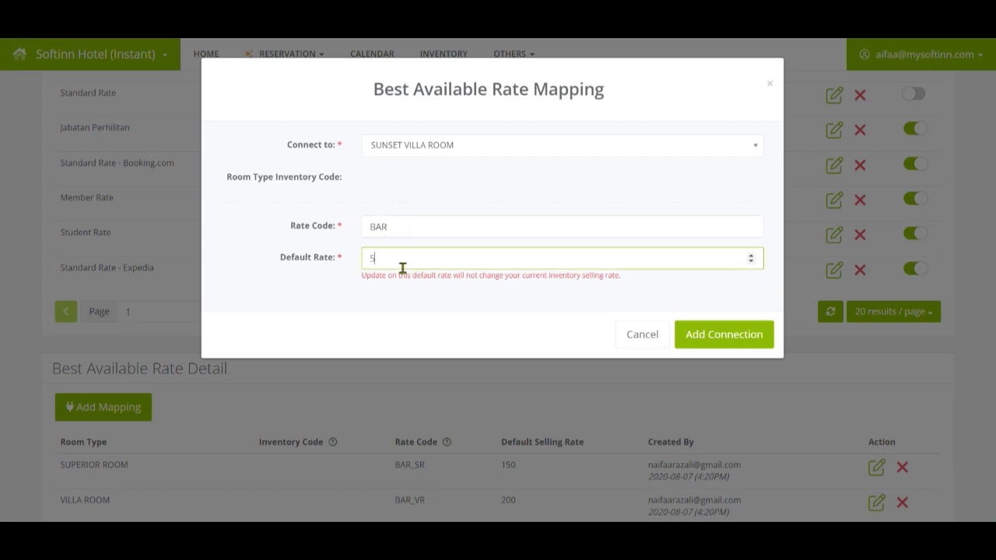
click(394, 274)
click(394, 275)
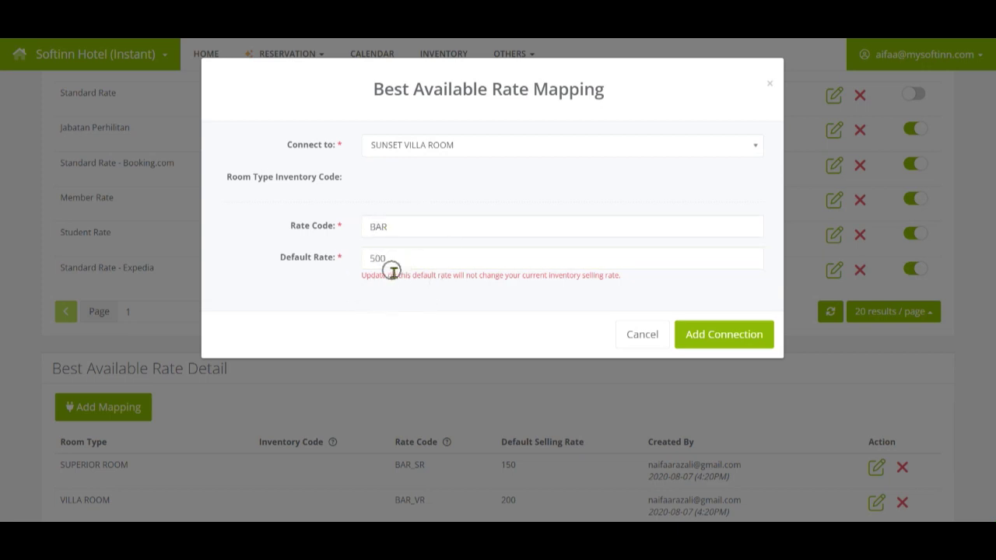
click(741, 336)
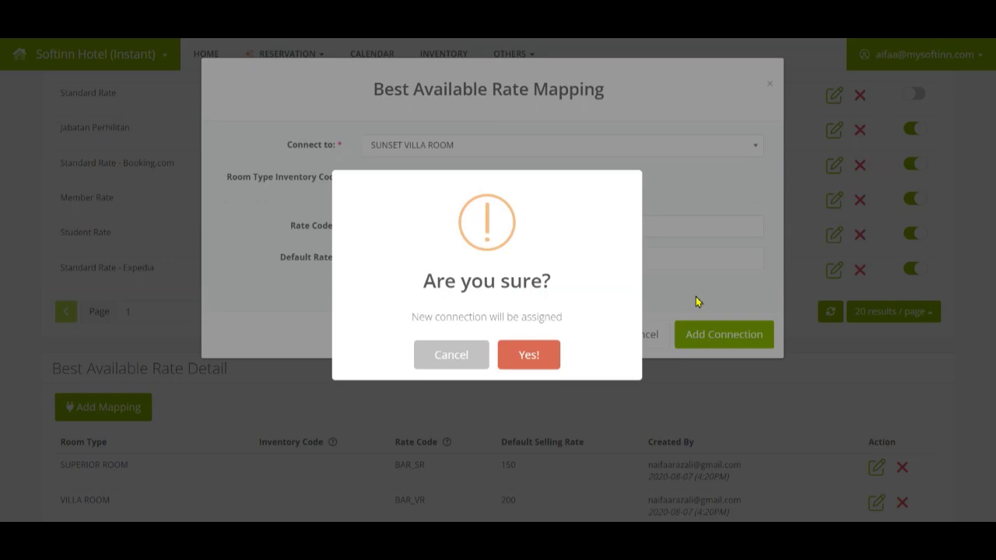
click(473, 355)
click(684, 350)
click(372, 69)
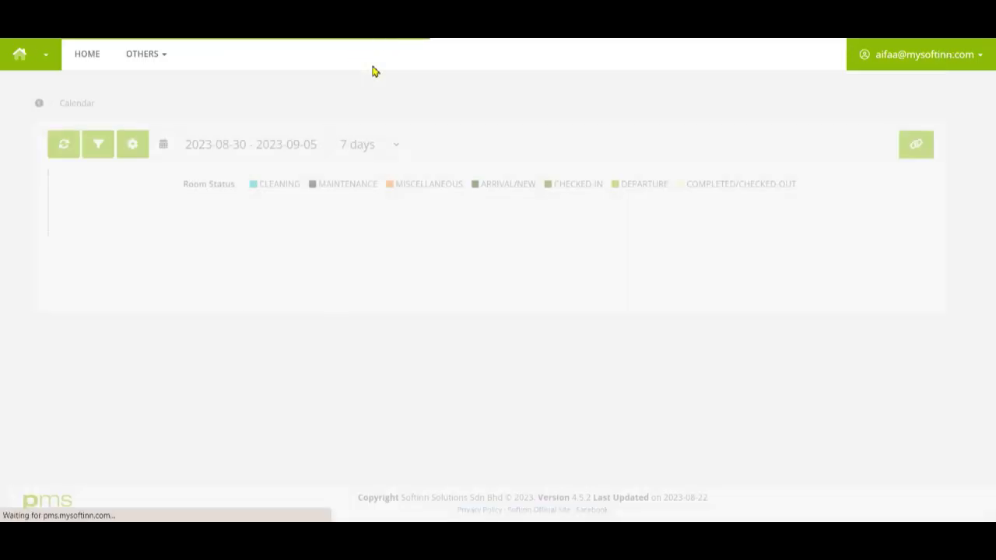
Check the calendar's Sunset Villa Room row listing rooms 2201 and 2202, 0/2 booked
click(131, 350)
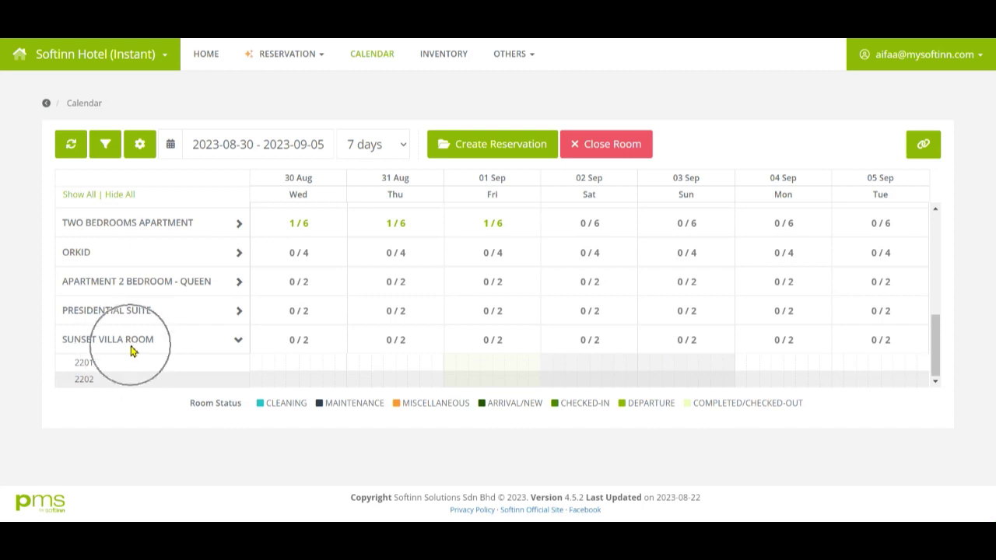
click(131, 351)
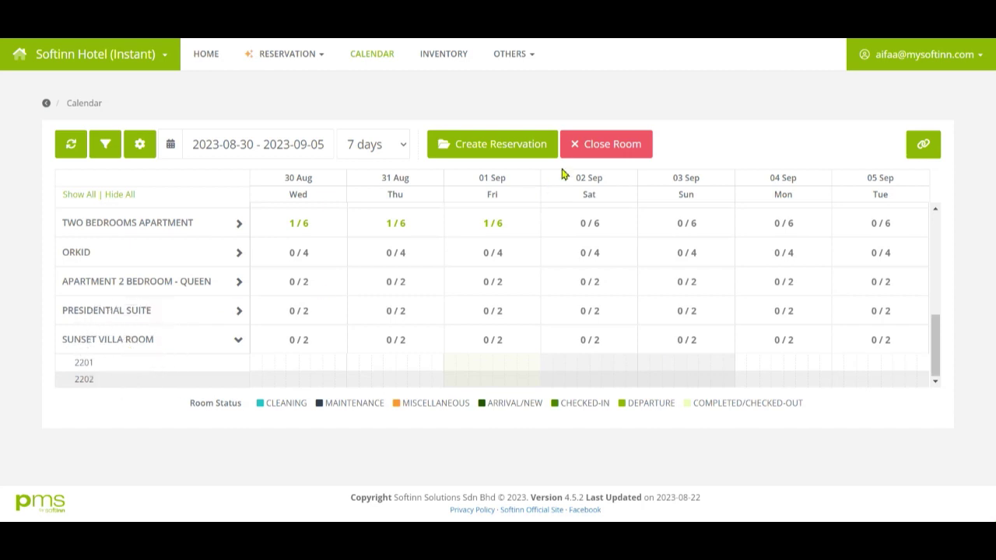
click(461, 57)
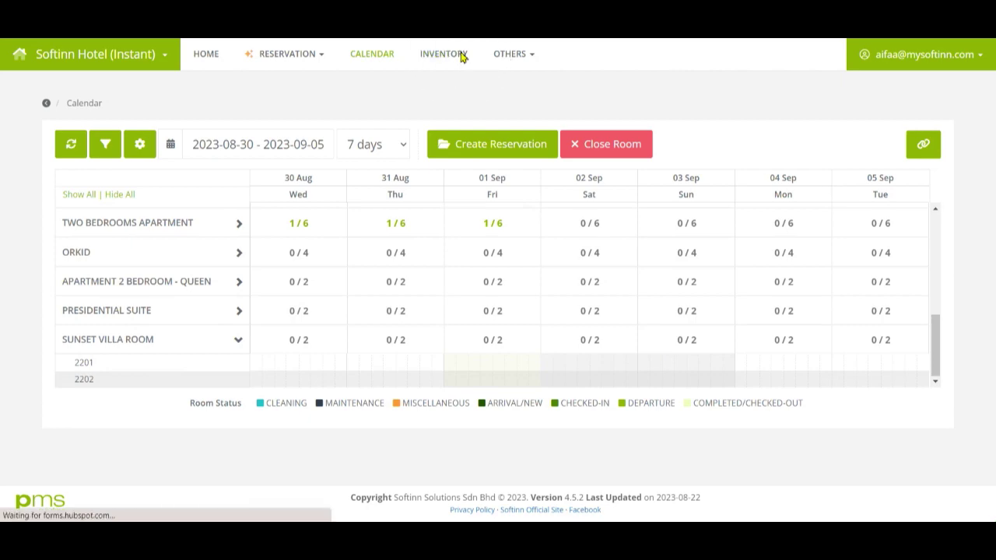
Sync inventory from the PMS calendar so Sunset Villa Room availability reads 2
scroll(222, 300, down, 10)
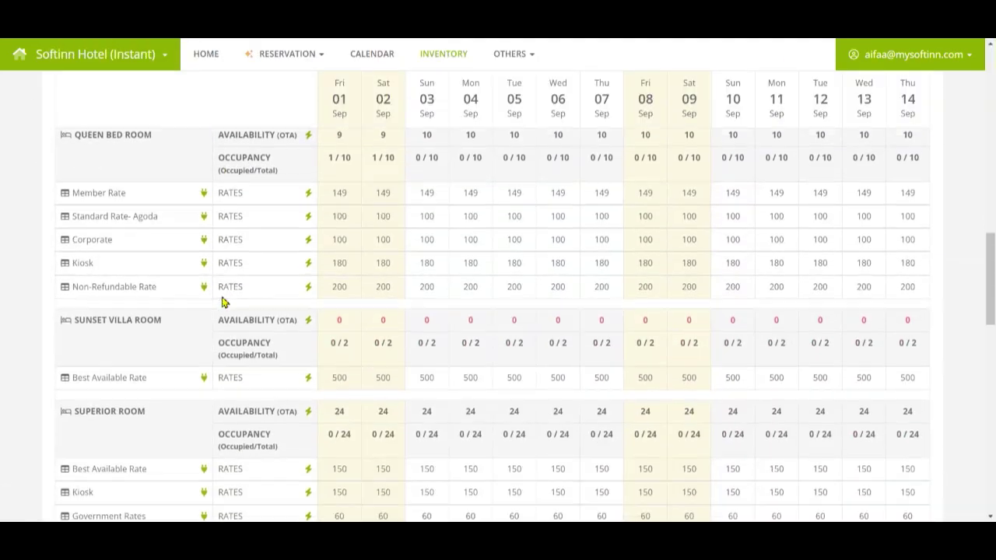
click(139, 201)
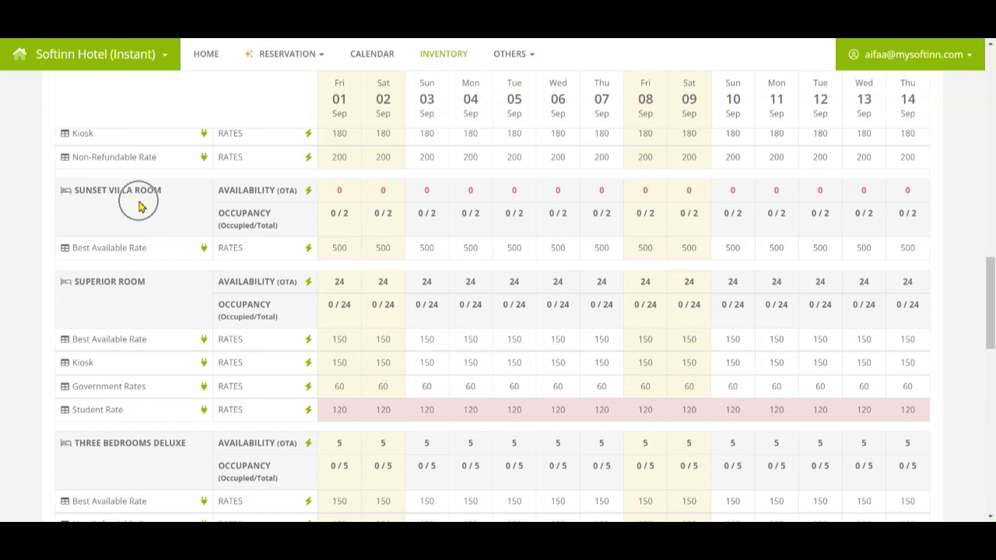
click(332, 206)
scroll(731, 206, up, 10)
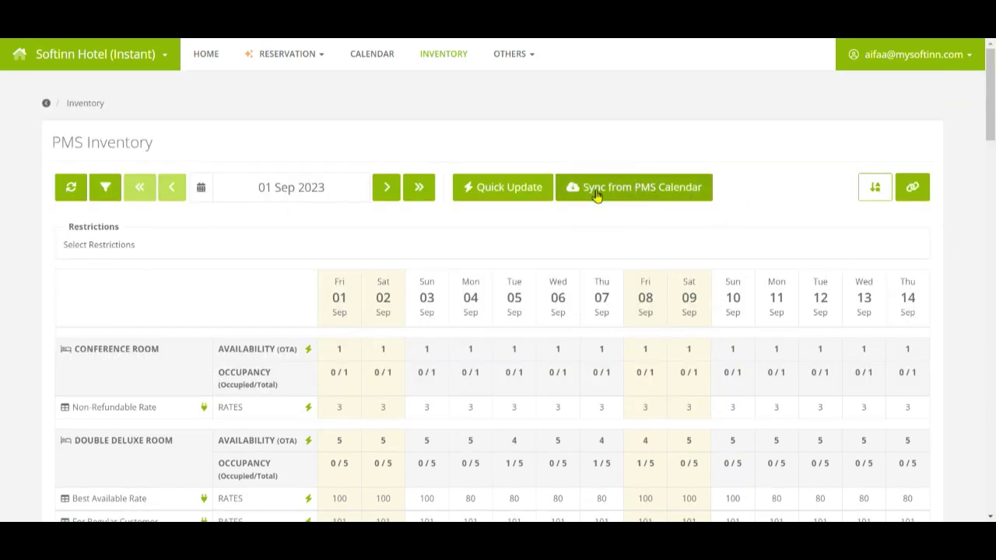
click(595, 191)
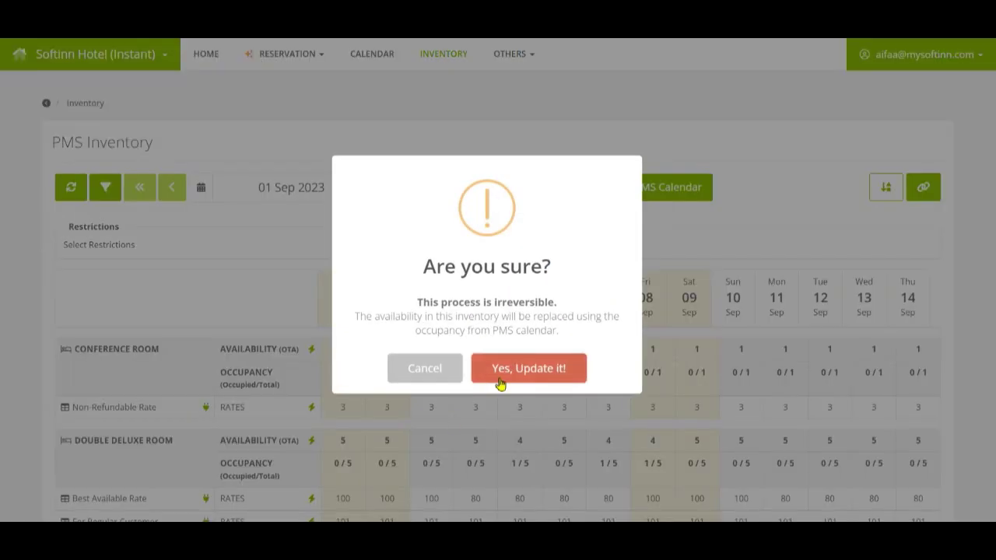
click(501, 383)
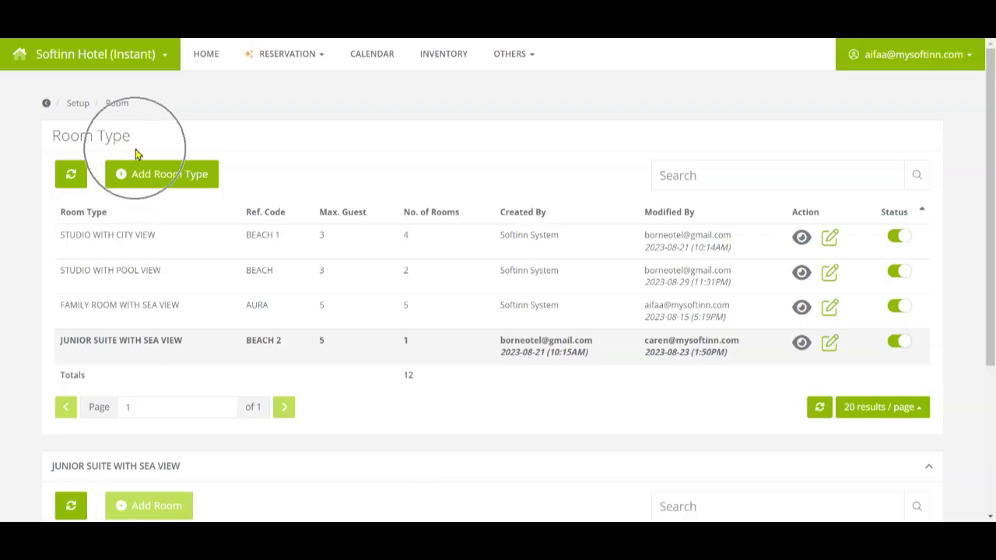
Open the Junior Suite with Sea View editor to show its STAAH and SiteMinder connection settings
click(830, 350)
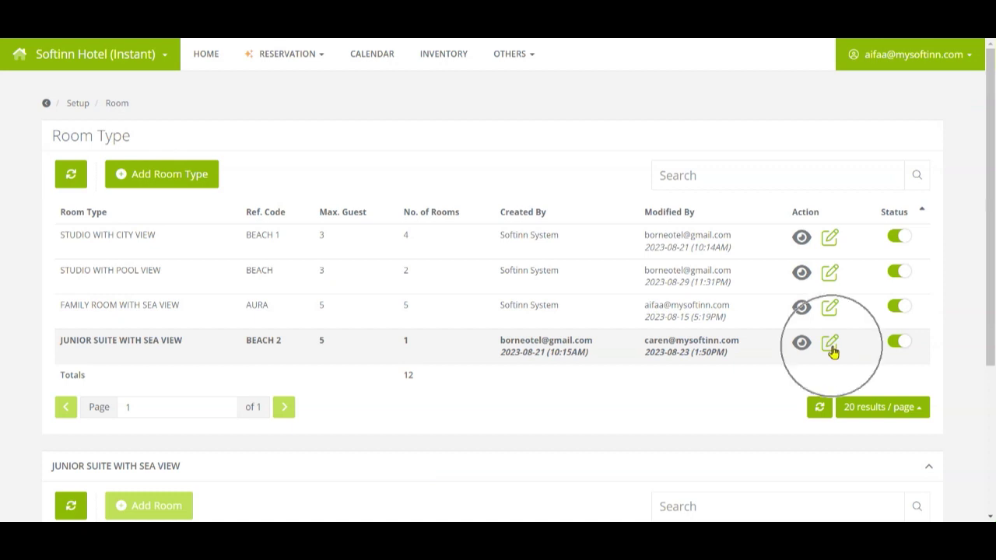
scroll(512, 344, down, 1)
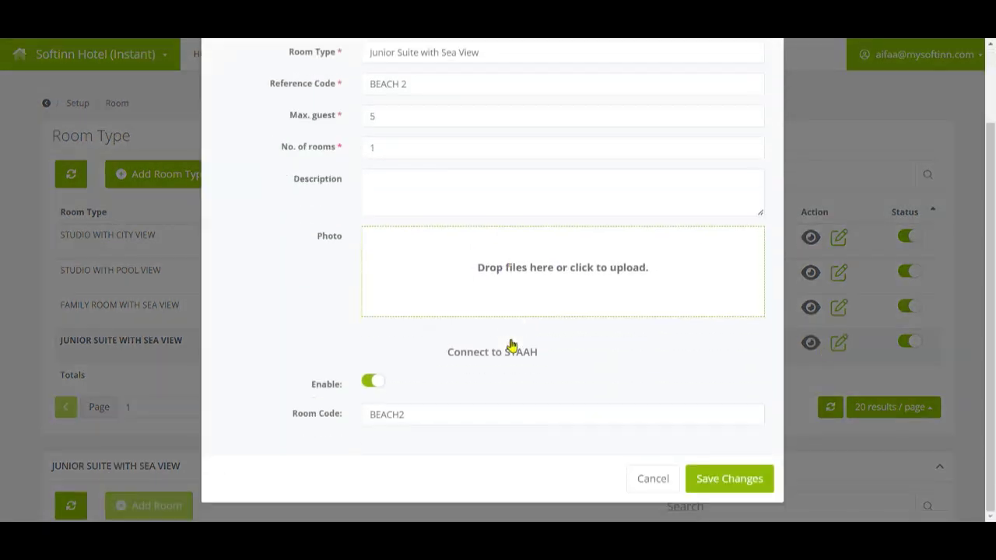
click(471, 360)
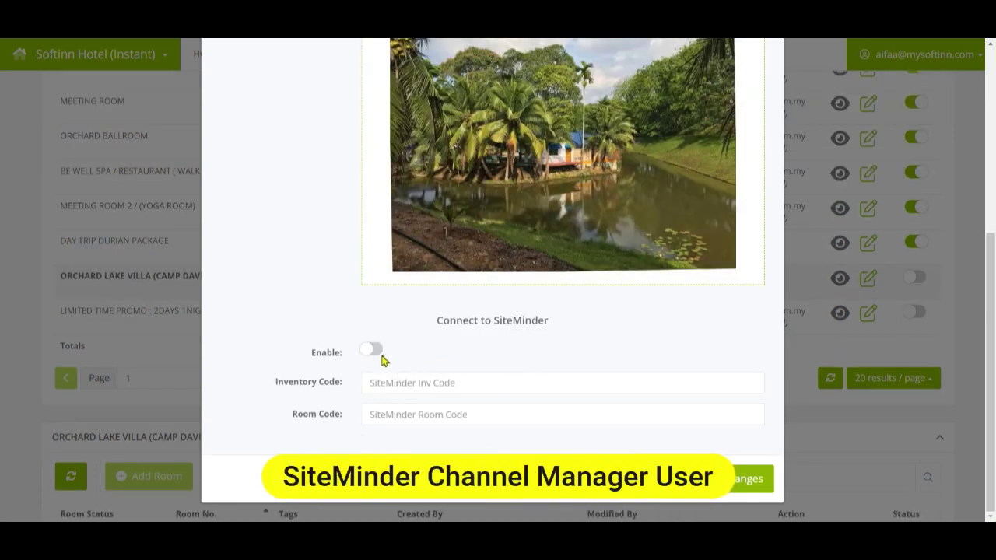
click(380, 354)
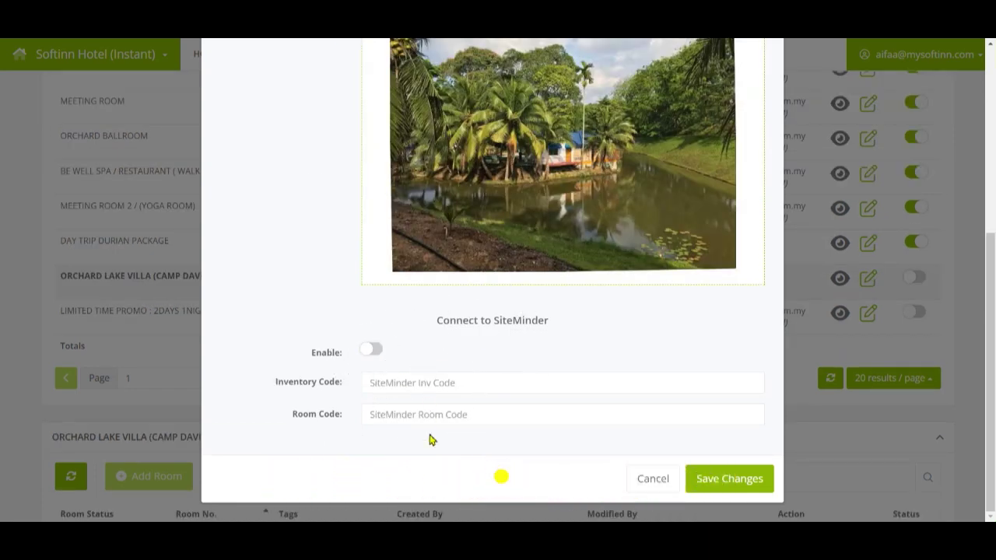